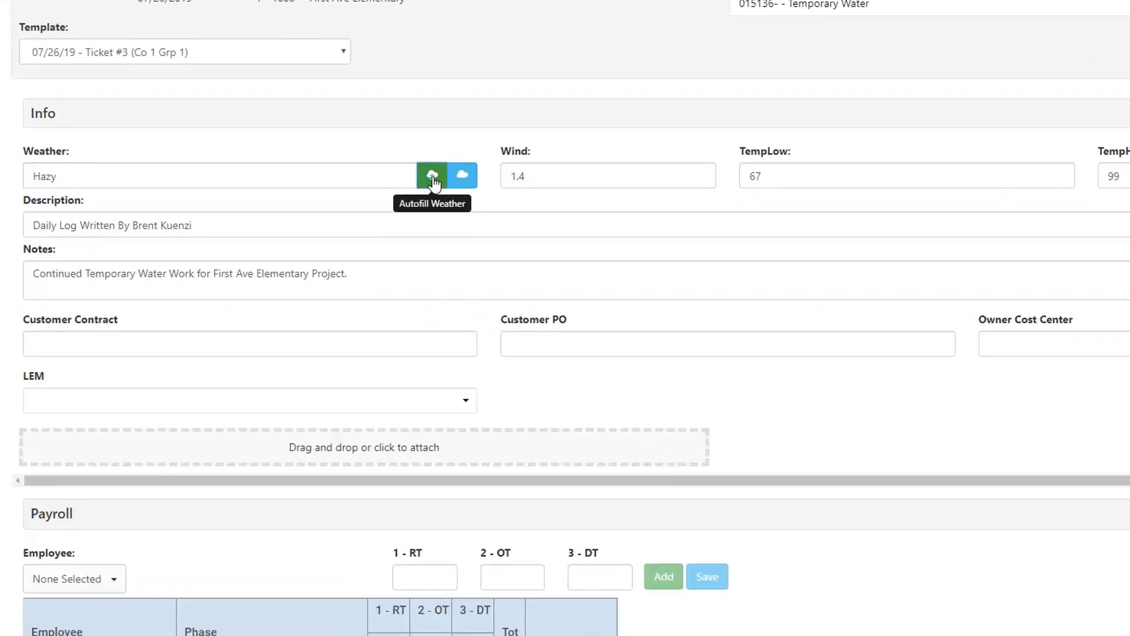
Import the 2019-07-26 weather (Hazy, wind 1.4, 67–99) and start appending 'Additio' to the job notes.
{"action": "left_click", "coordinate": [433, 179]}
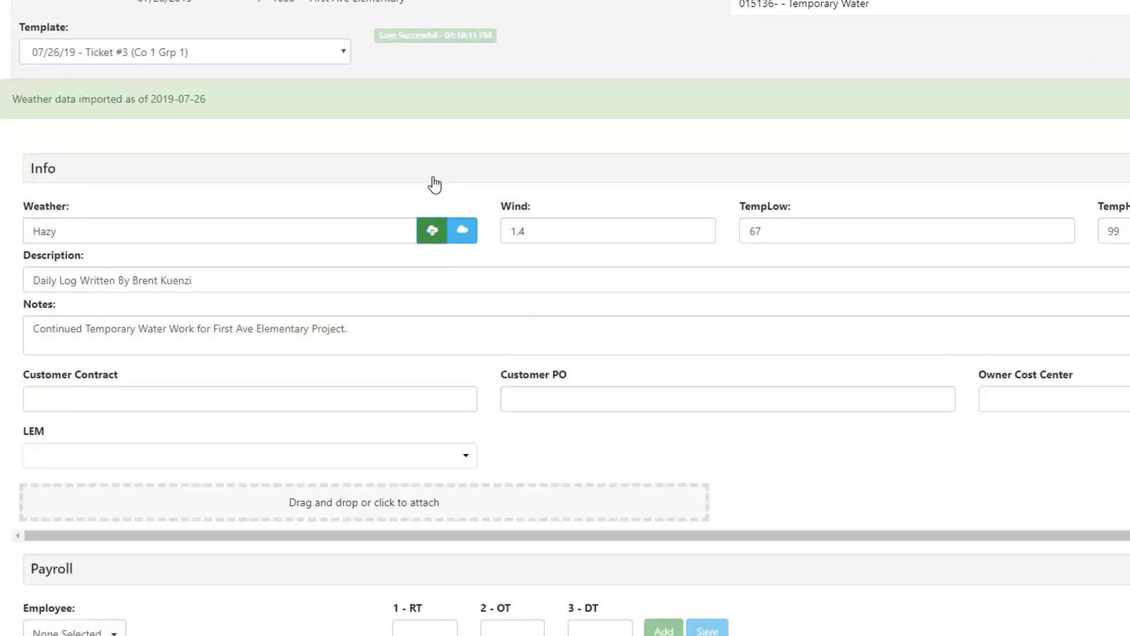
{"action": "left_click", "coordinate": [381, 332]}
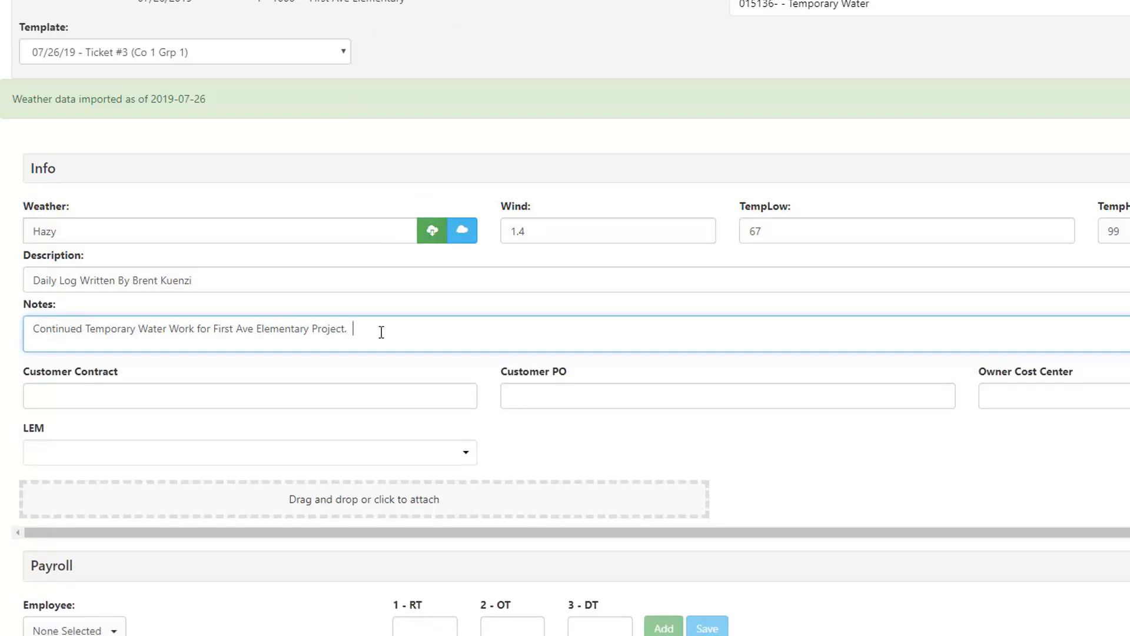
{"action": "type", "text": "Additio"}
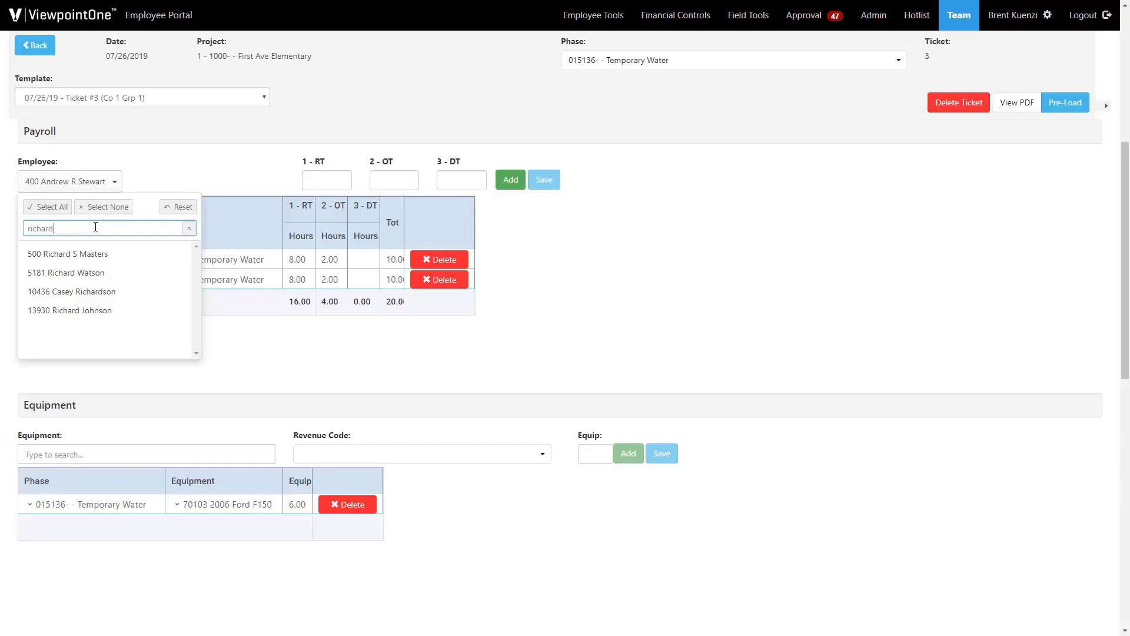
Add two more employees to payroll with 8 regular and 2 overtime hours each.
{"action": "left_click", "coordinate": [101, 254]}
{"action": "left_click", "coordinate": [122, 176]}
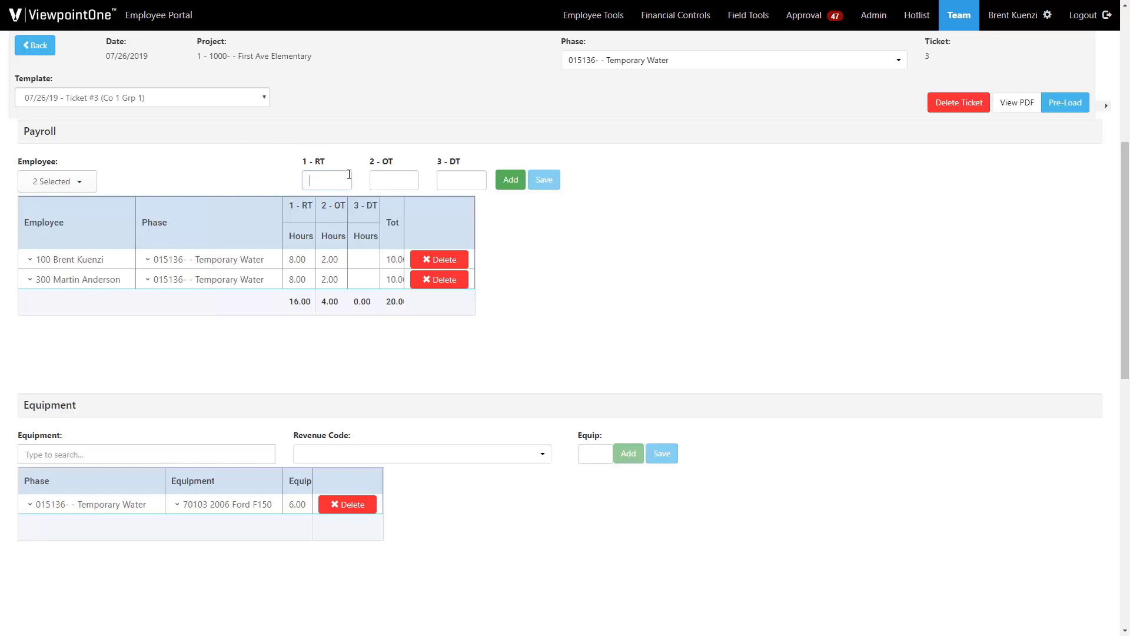
{"action": "left_click", "coordinate": [389, 179]}
{"action": "left_click", "coordinate": [537, 235]}
{"action": "left_click", "coordinate": [518, 188]}
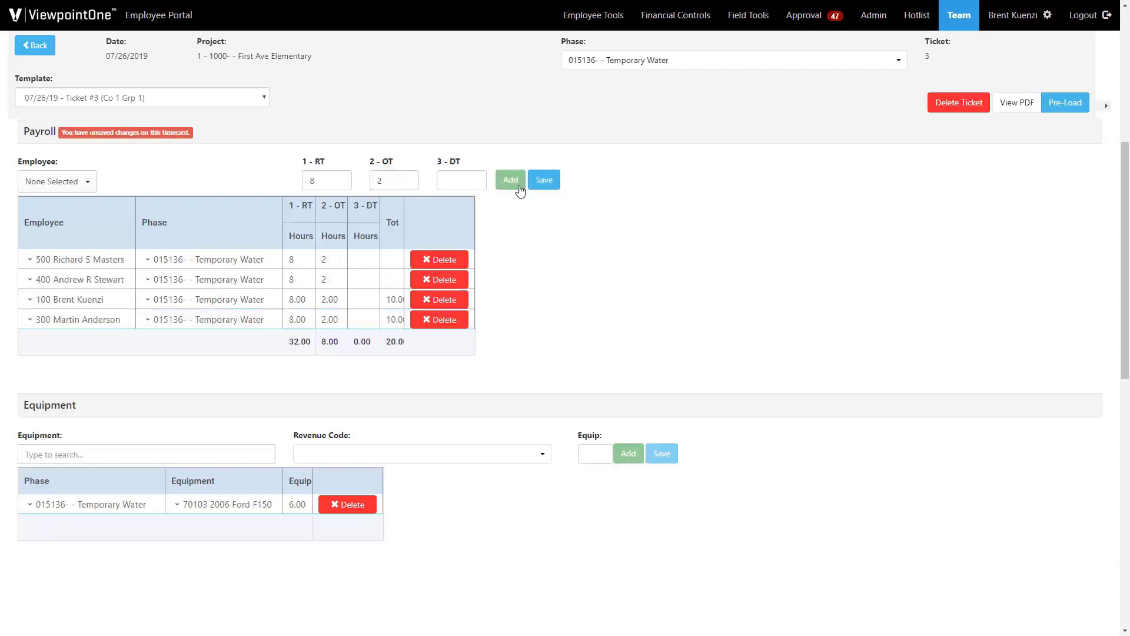
Save the timecard and search the equipment list for 'service'.
{"action": "left_click", "coordinate": [550, 187]}
{"action": "left_click", "coordinate": [144, 449]}
{"action": "type", "text": "service"}
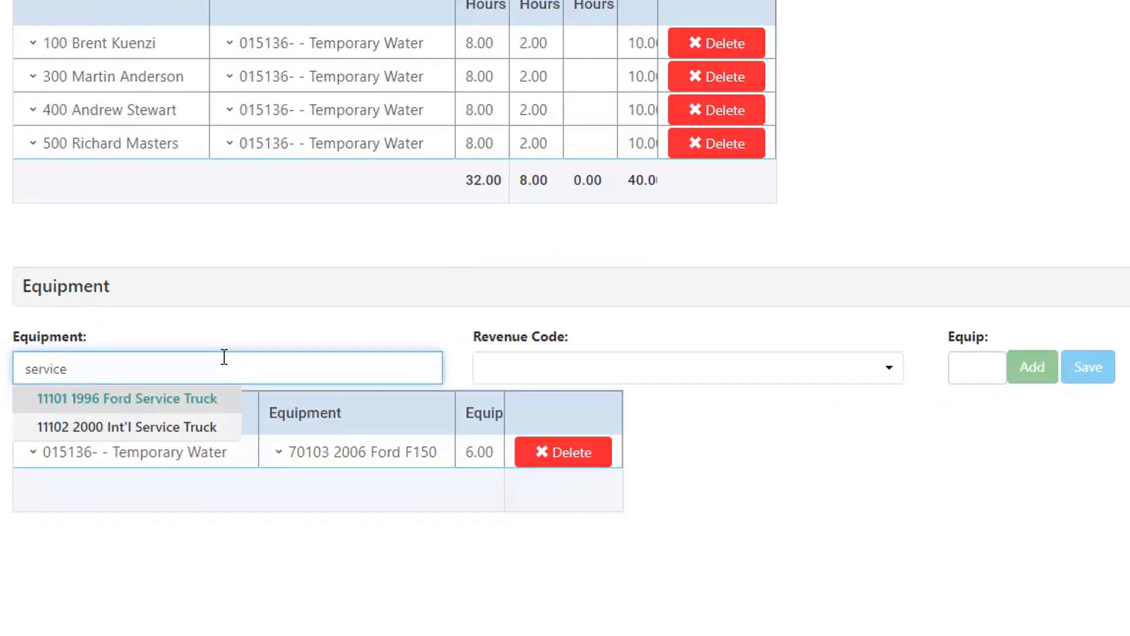
Add the 11102 2000 Int'l Service Truck at revenue code 1 HOURLY for 8 units, then save.
{"action": "left_click", "coordinate": [212, 430]}
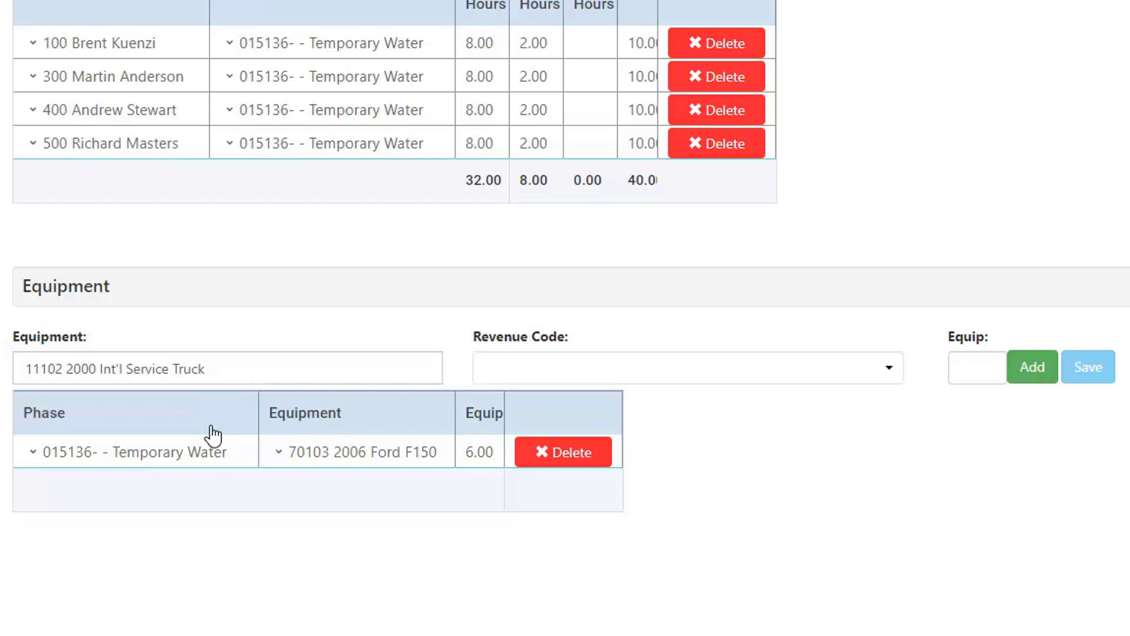
{"action": "left_click", "coordinate": [764, 386]}
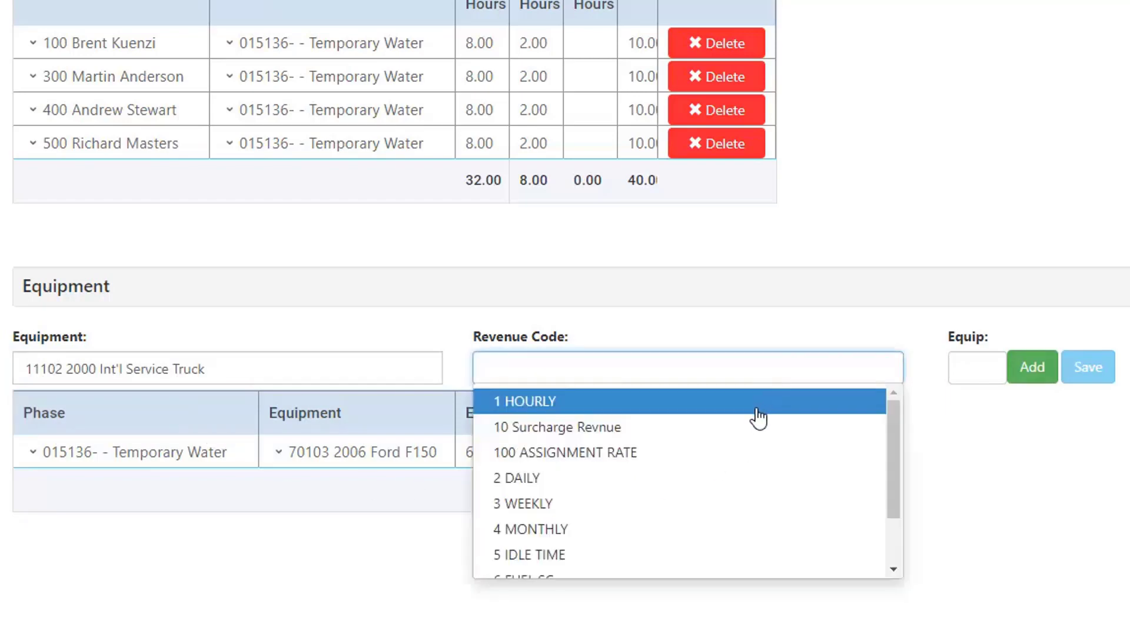
{"action": "left_click", "coordinate": [760, 407]}
{"action": "left_click", "coordinate": [959, 370]}
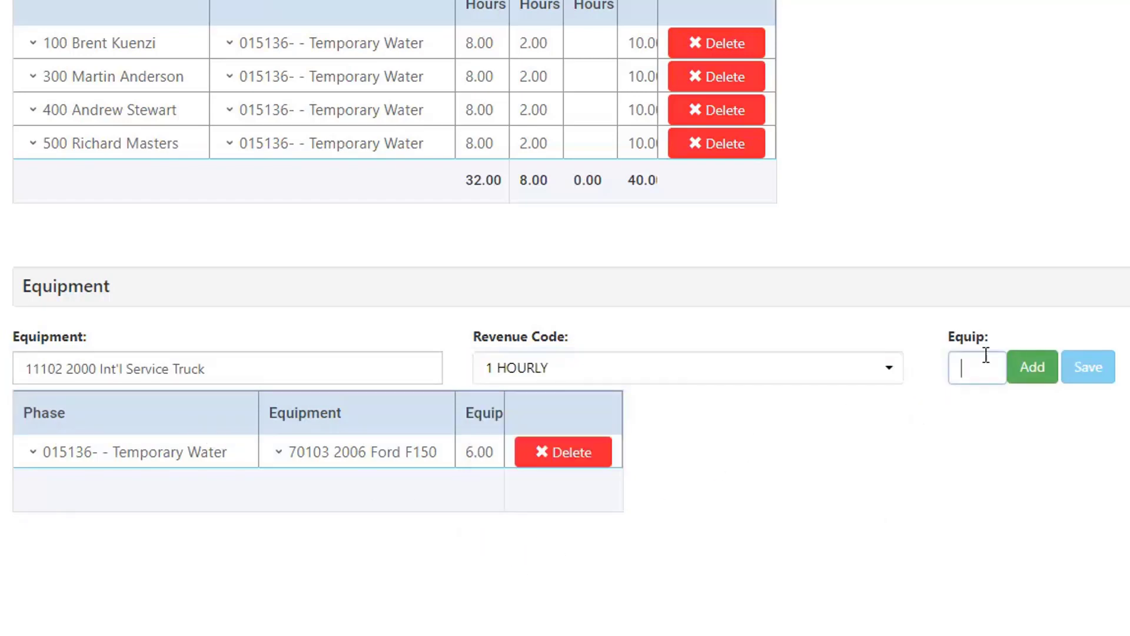
{"action": "type", "text": "8"}
{"action": "left_click", "coordinate": [1034, 388]}
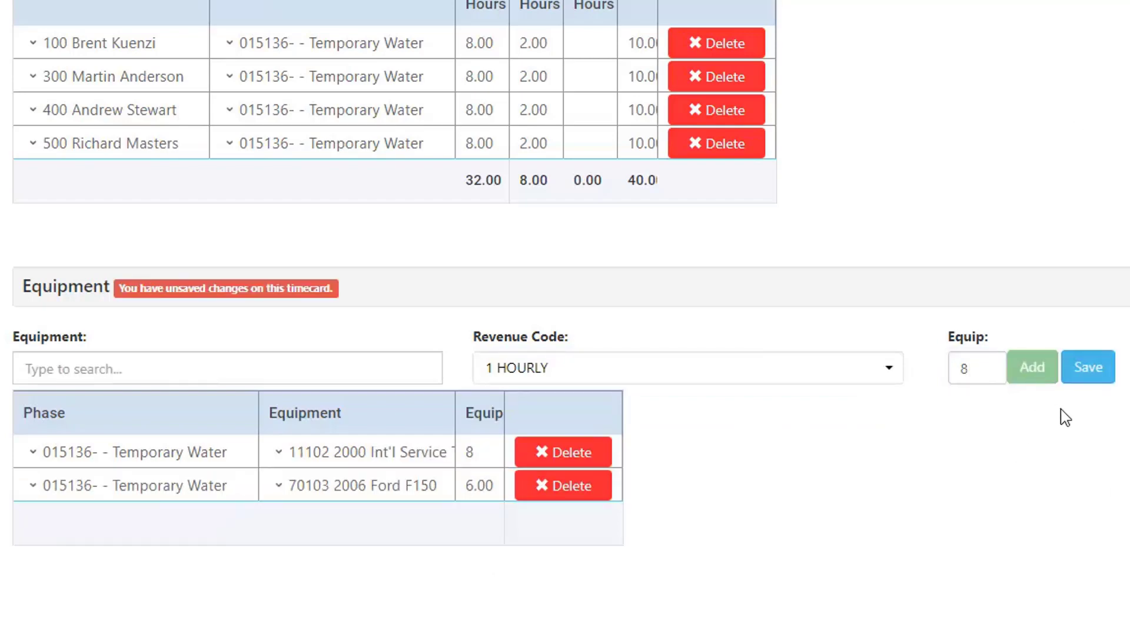
{"action": "left_click", "coordinate": [1079, 384]}
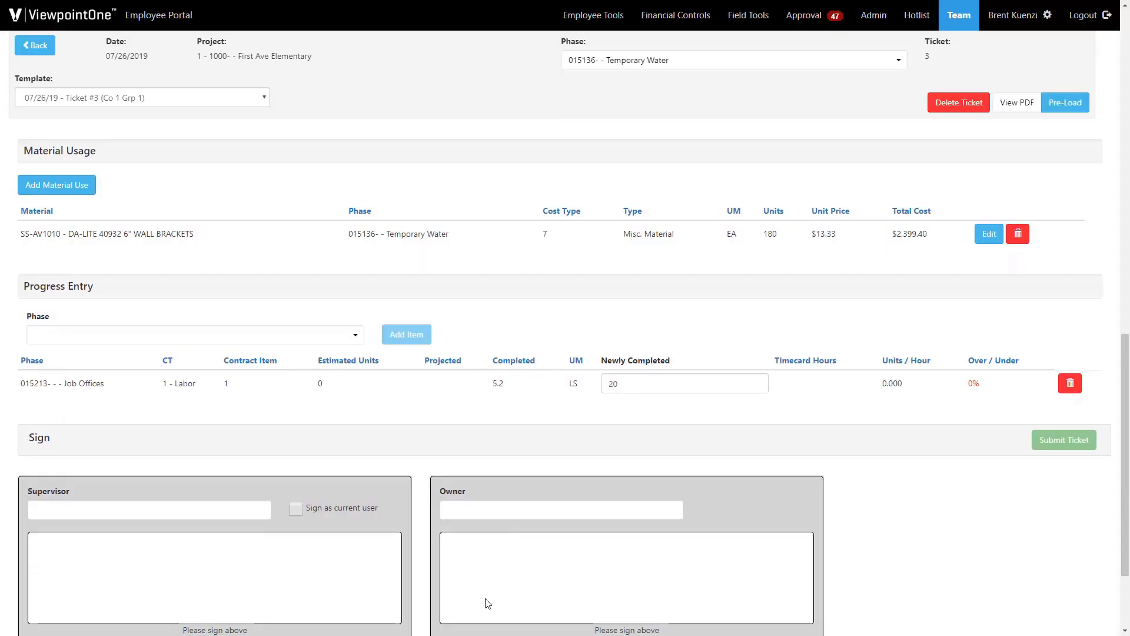
Start a new Inventory material use entry from location 110 - Electrical Warehouse (INCo - 1).
{"action": "left_click", "coordinate": [35, 195]}
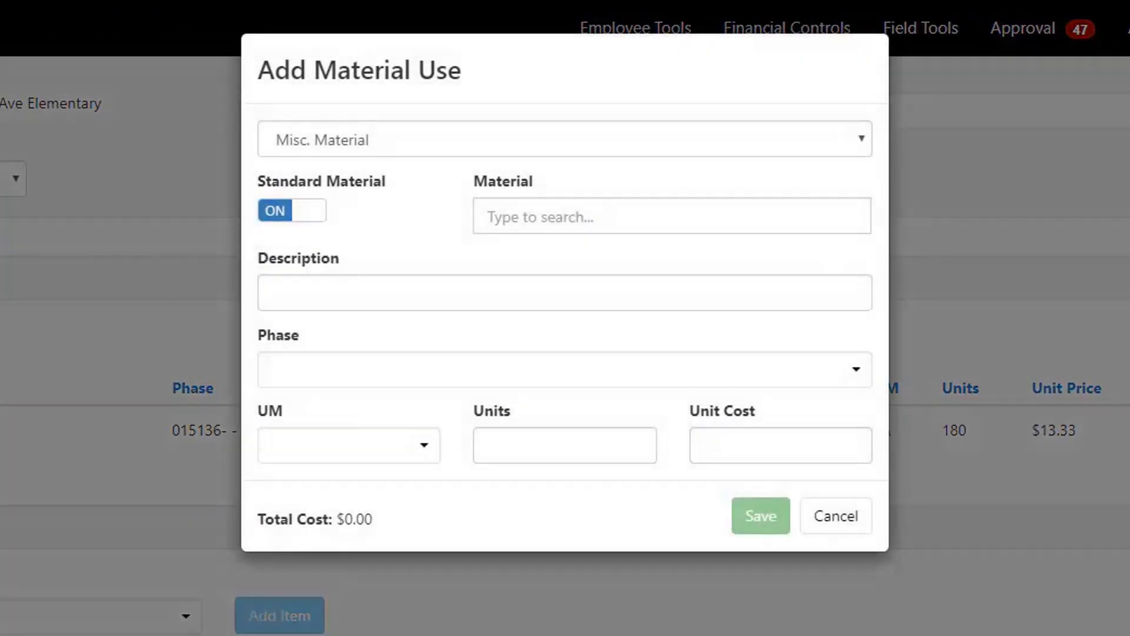
{"action": "left_click", "coordinate": [317, 216]}
{"action": "left_click", "coordinate": [316, 216]}
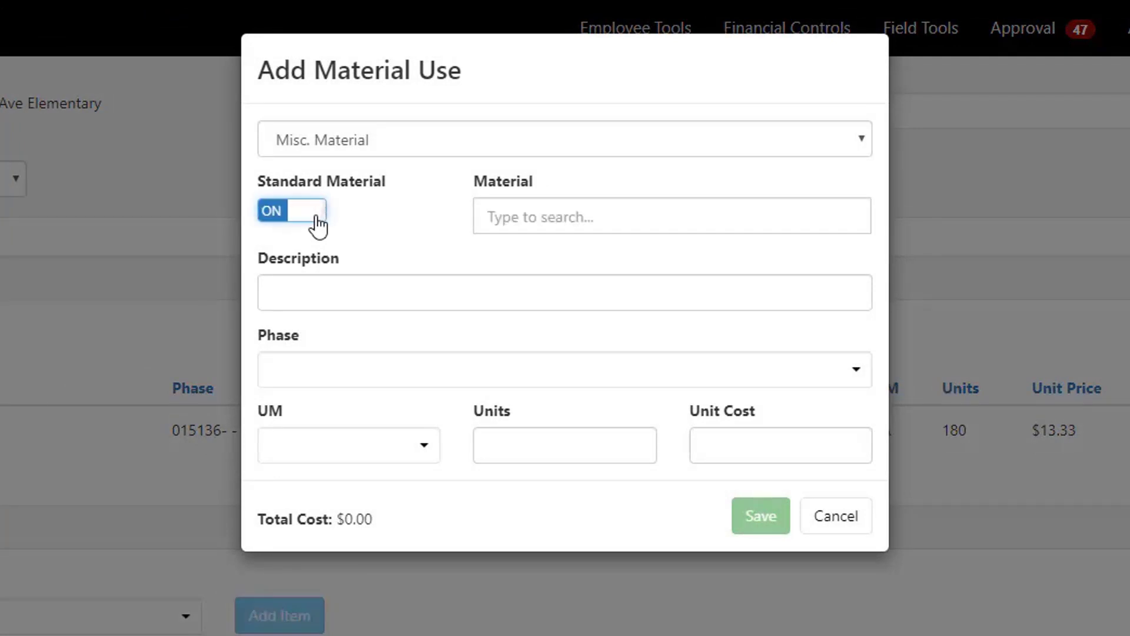
{"action": "left_click", "coordinate": [451, 148]}
{"action": "left_click", "coordinate": [450, 171]}
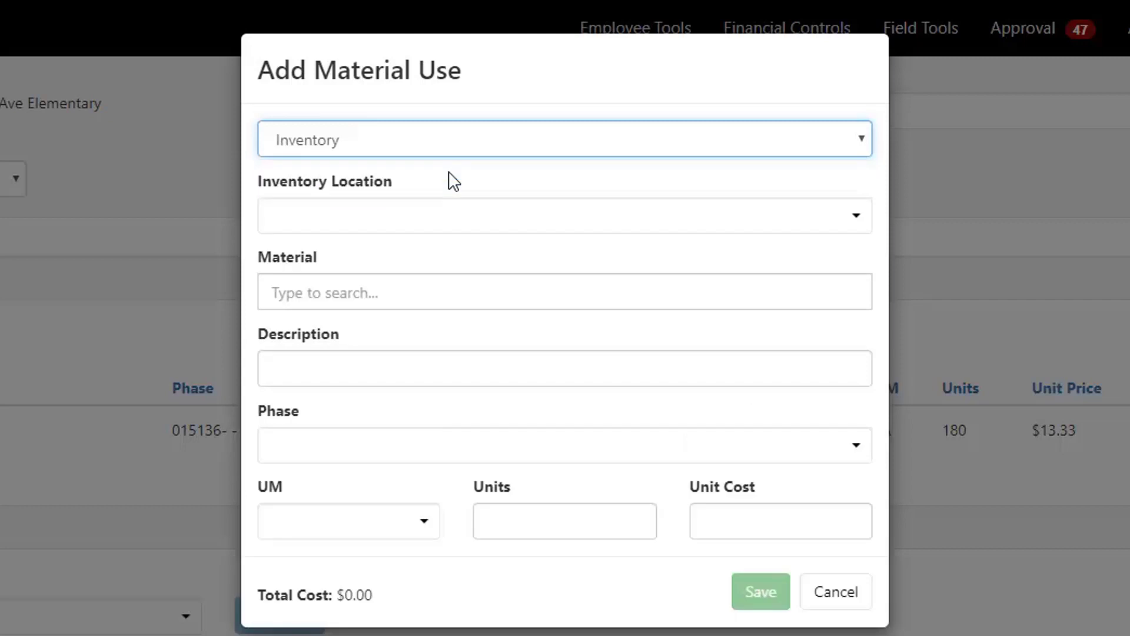
{"action": "left_click", "coordinate": [450, 221]}
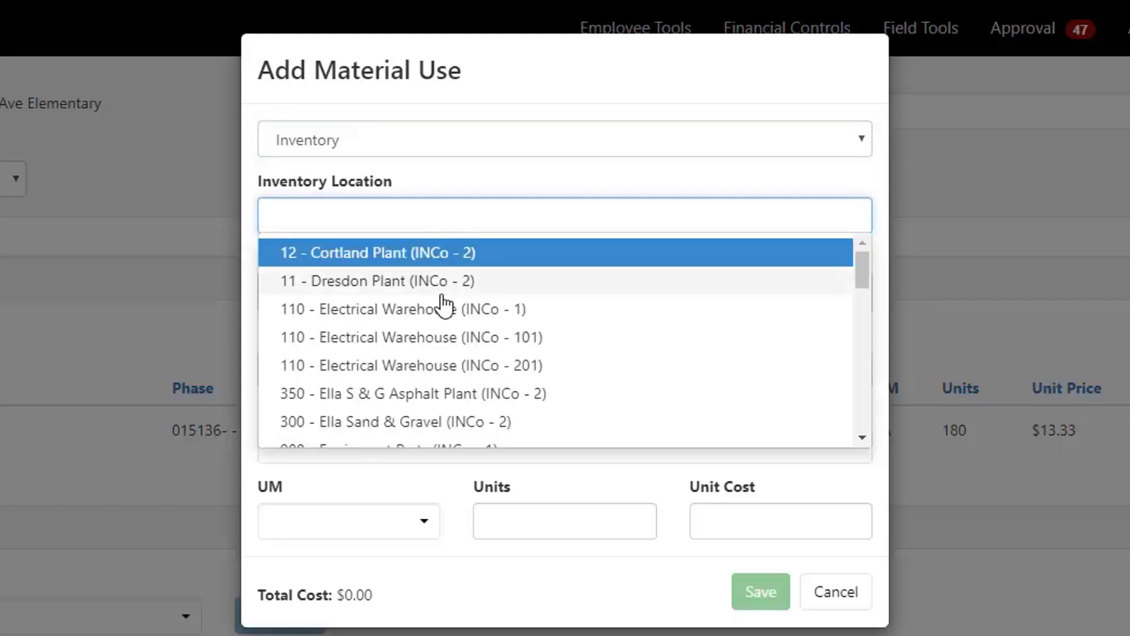
{"action": "left_click", "coordinate": [442, 309]}
Record 100 units of 12" Rigid Drain Pipe under Temporary Water (CostType 7) and save.
{"action": "left_click", "coordinate": [435, 299]}
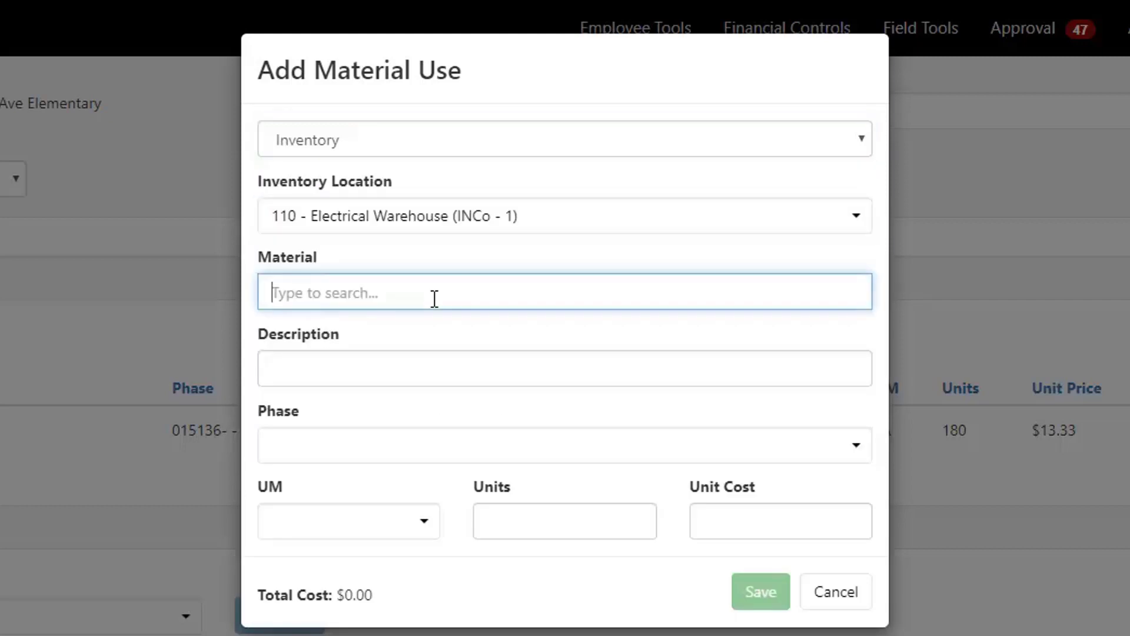
{"action": "type", "text": "rigid"}
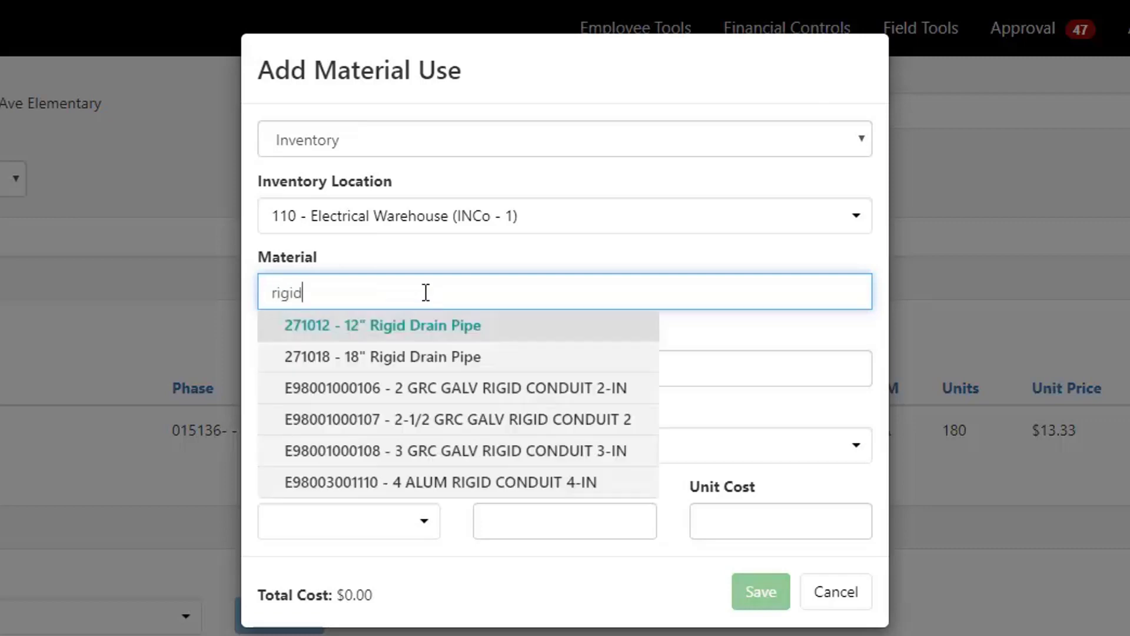
{"action": "left_click", "coordinate": [453, 338]}
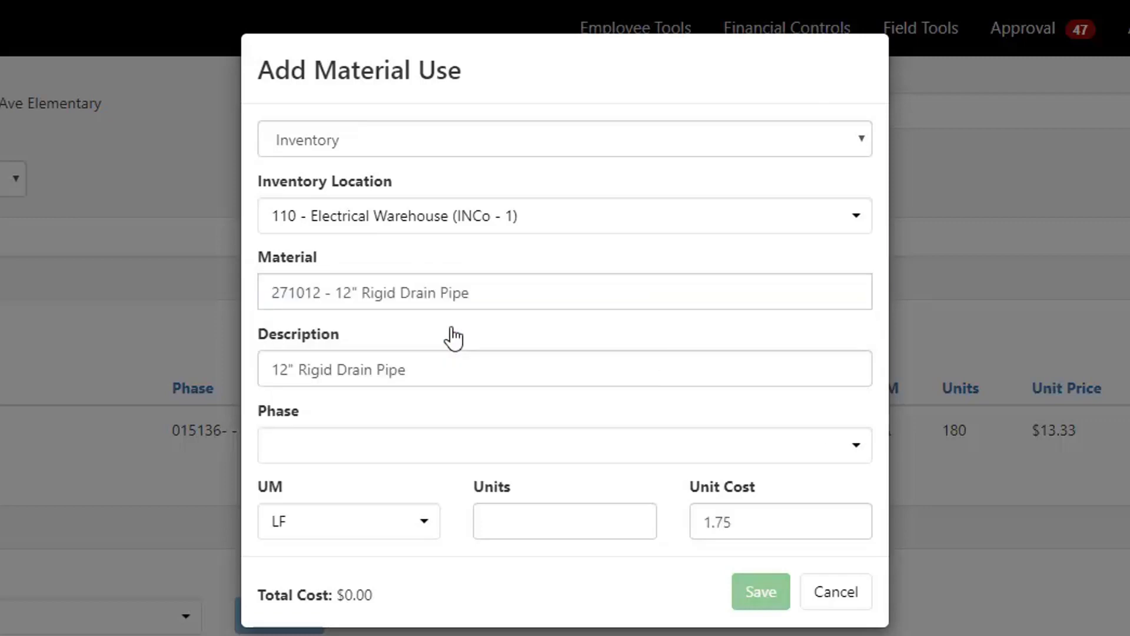
{"action": "left_click", "coordinate": [490, 453]}
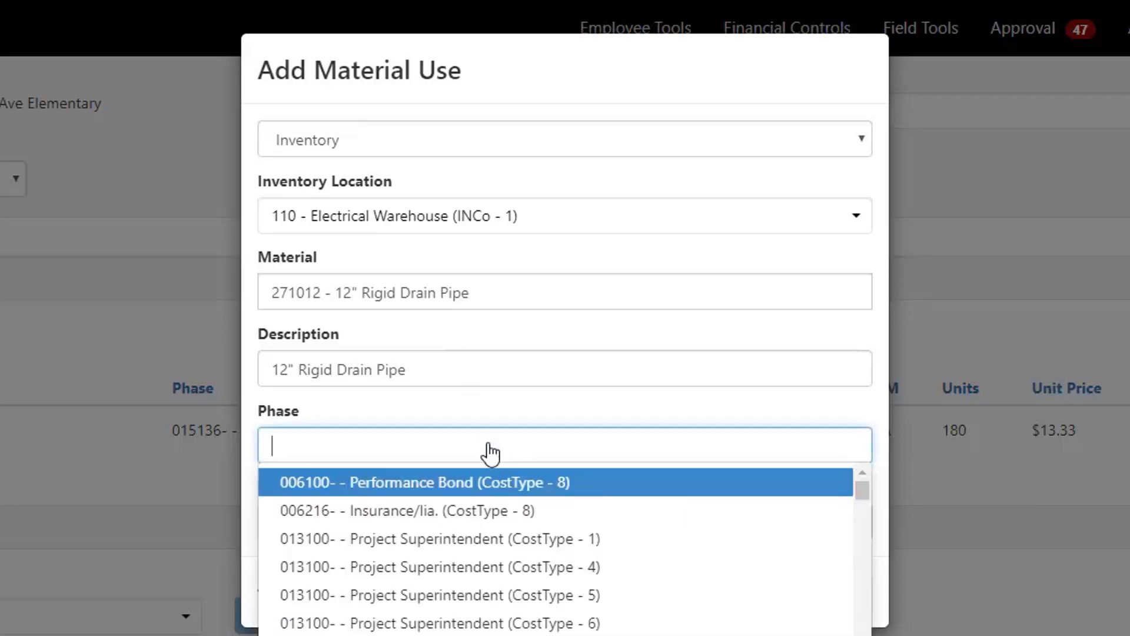
{"action": "type", "text": "water"}
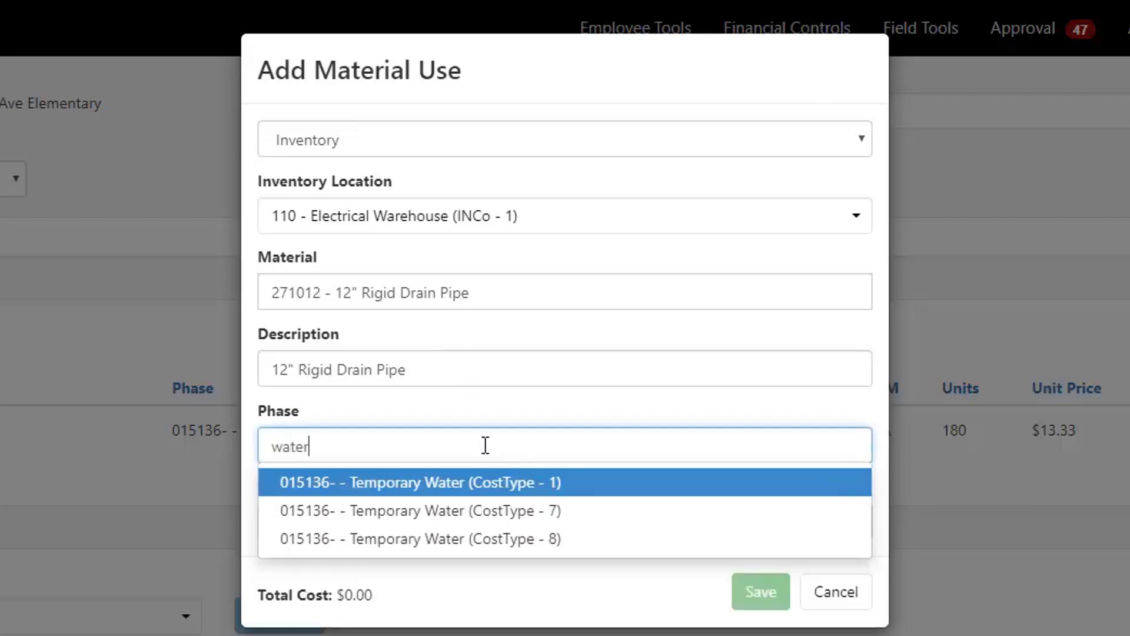
{"action": "left_click", "coordinate": [504, 512]}
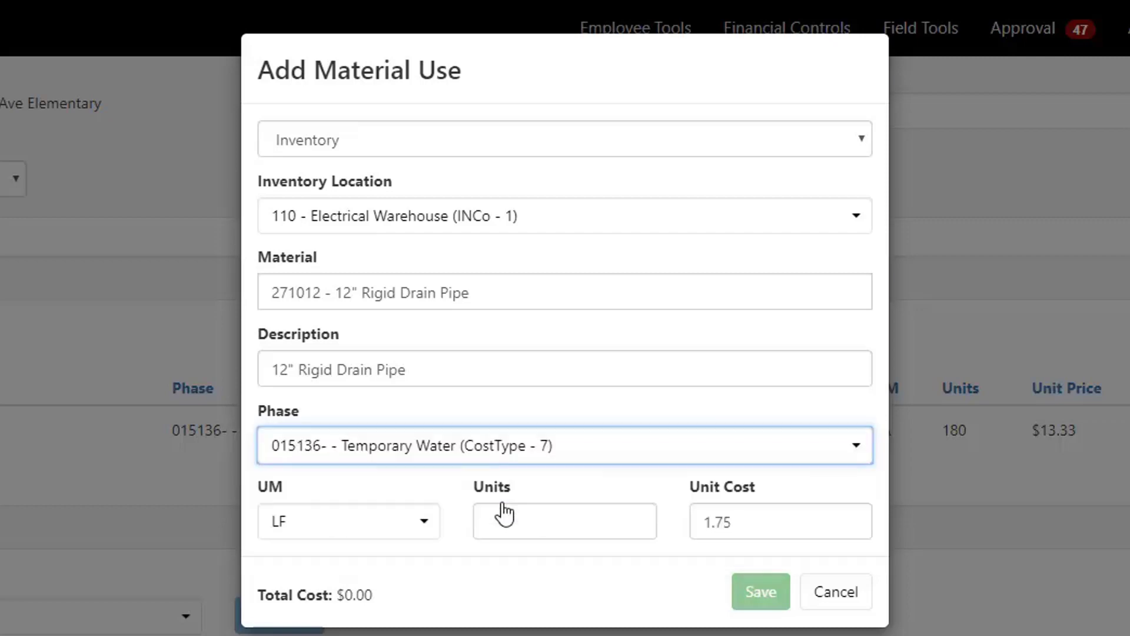
{"action": "left_click", "coordinate": [512, 523]}
{"action": "type", "text": "100"}
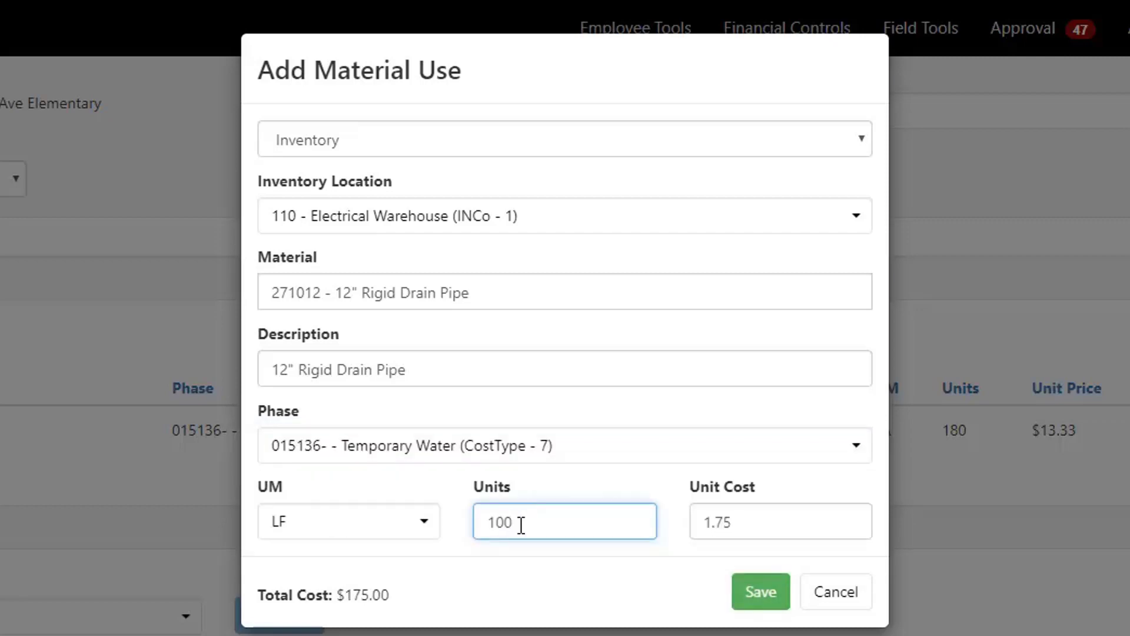
{"action": "left_click", "coordinate": [761, 592]}
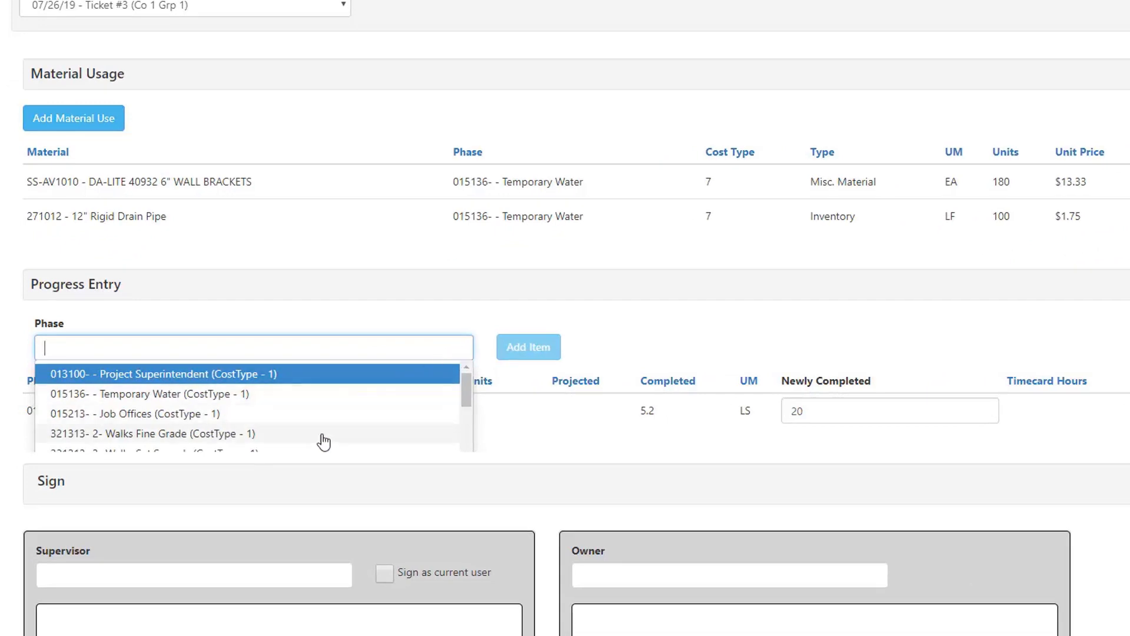
Add a 321313 Walks Fine Grade progress row with 500 newly completed units.
{"action": "left_click", "coordinate": [323, 435]}
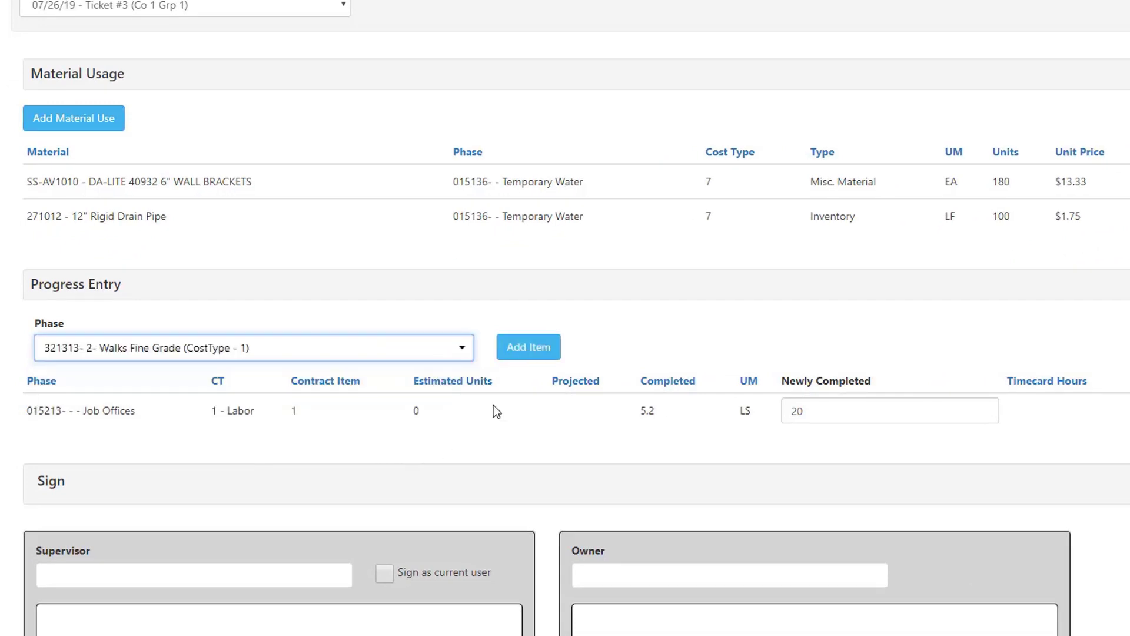
{"action": "left_click", "coordinate": [520, 349]}
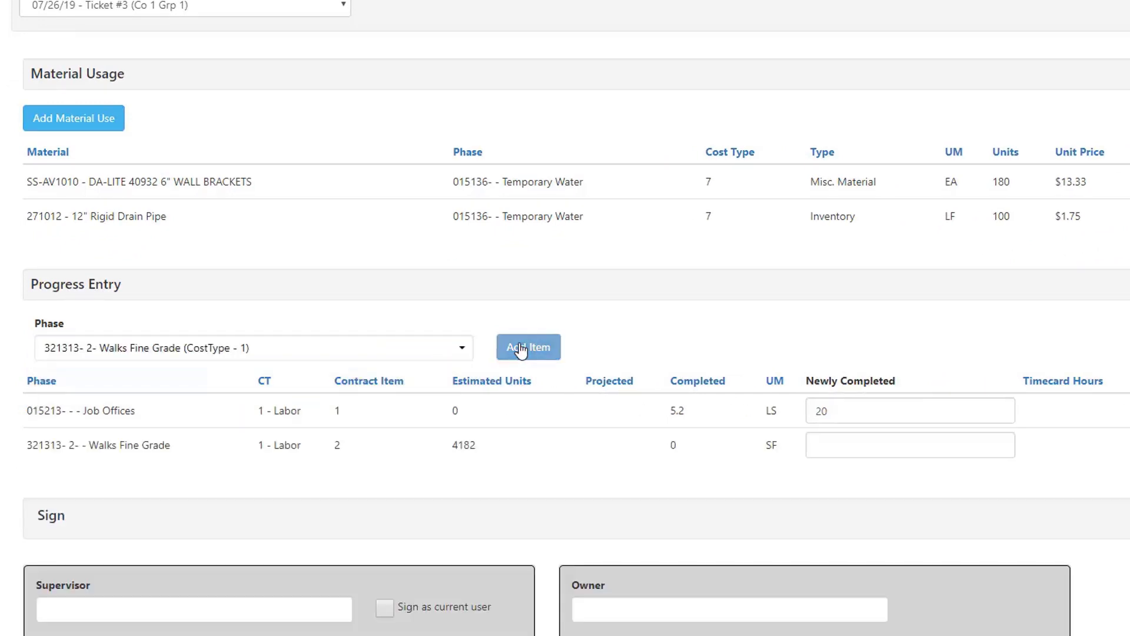
{"action": "left_click", "coordinate": [872, 451]}
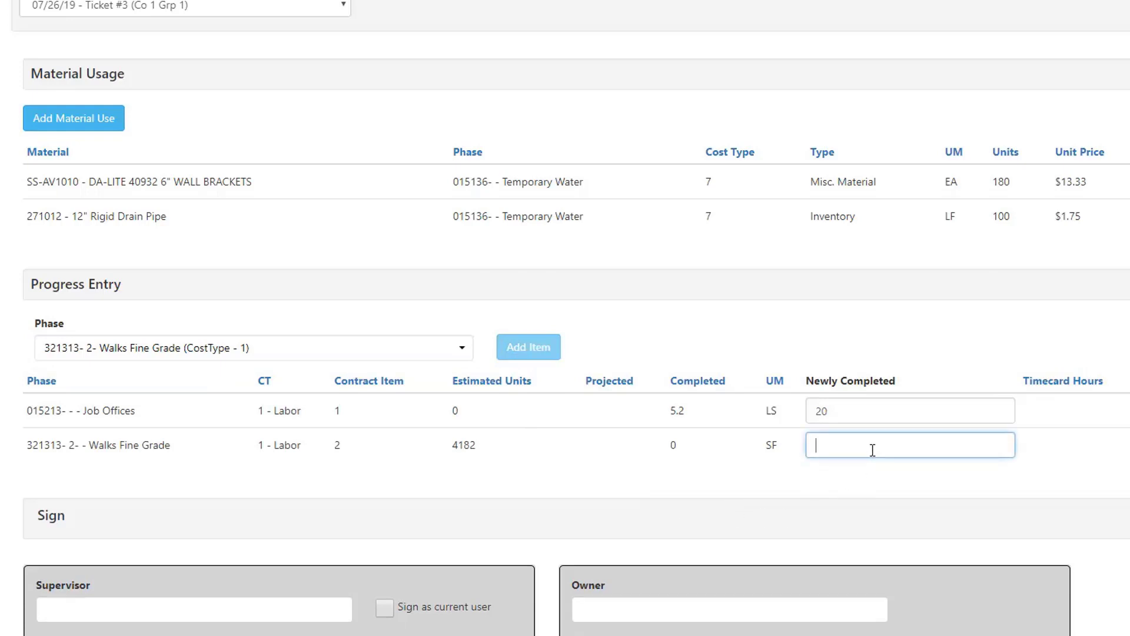
{"action": "left_click", "coordinate": [1039, 478]}
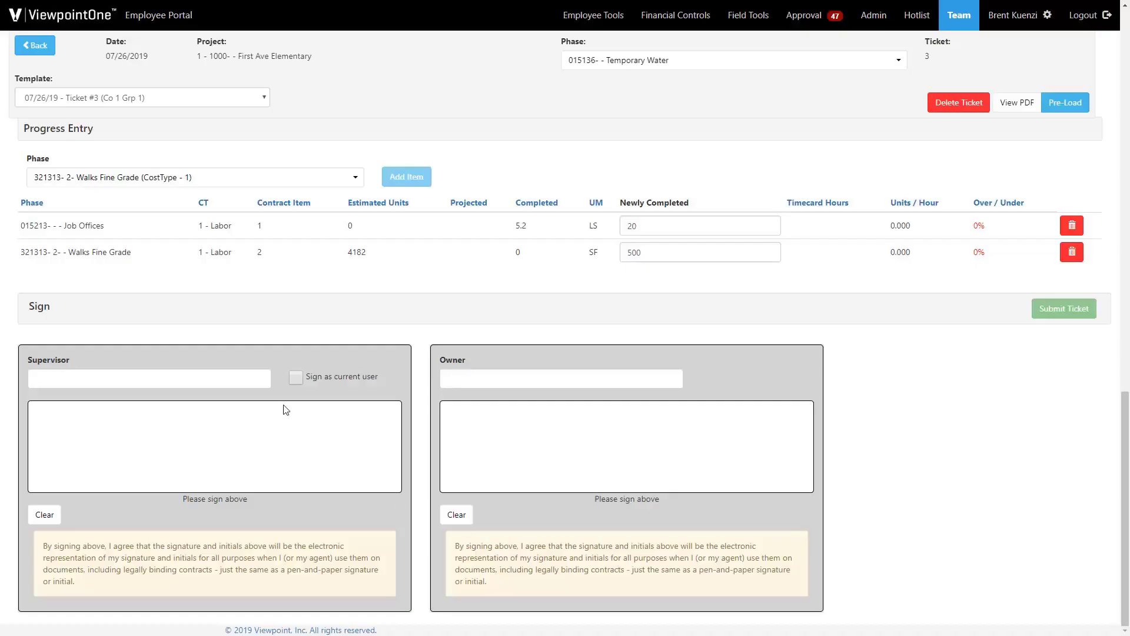
Sign as the current user for the supervisor, then enter the owner's name and draw the owner's signature.
{"action": "left_click", "coordinate": [296, 376]}
{"action": "mouse_move", "coordinate": [78, 416]}
{"action": "left_mouse_down"}
{"action": "mouse_move", "coordinate": [42, 469]}
{"action": "mouse_move", "coordinate": [220, 447]}
{"action": "mouse_move", "coordinate": [387, 448]}
{"action": "left_mouse_up"}
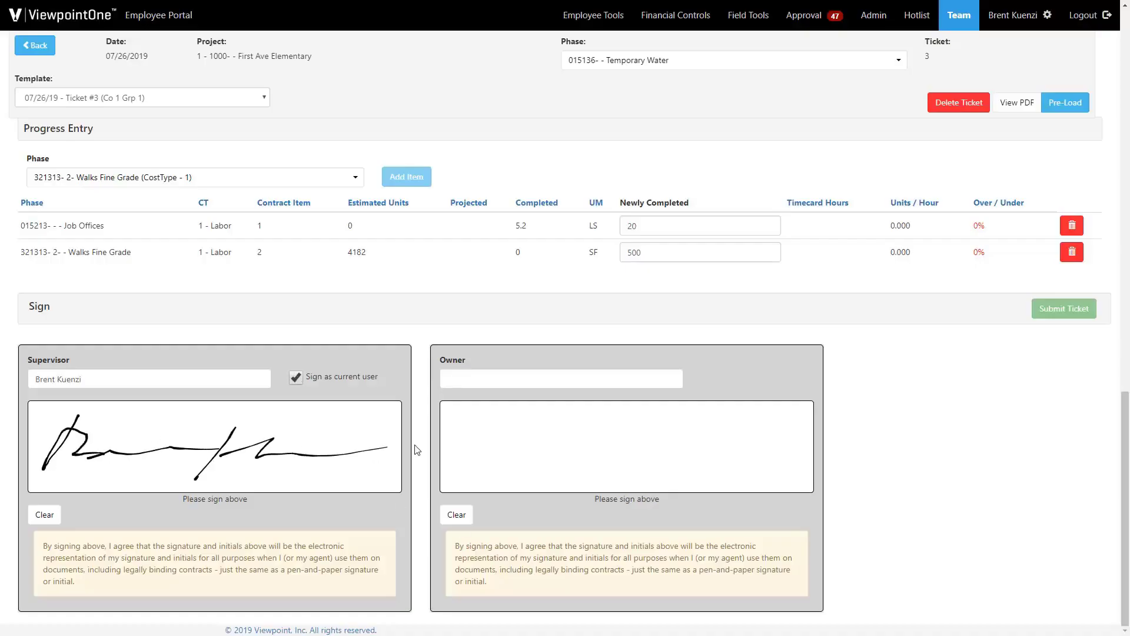
{"action": "type", "text": "Aiden Dalley"}
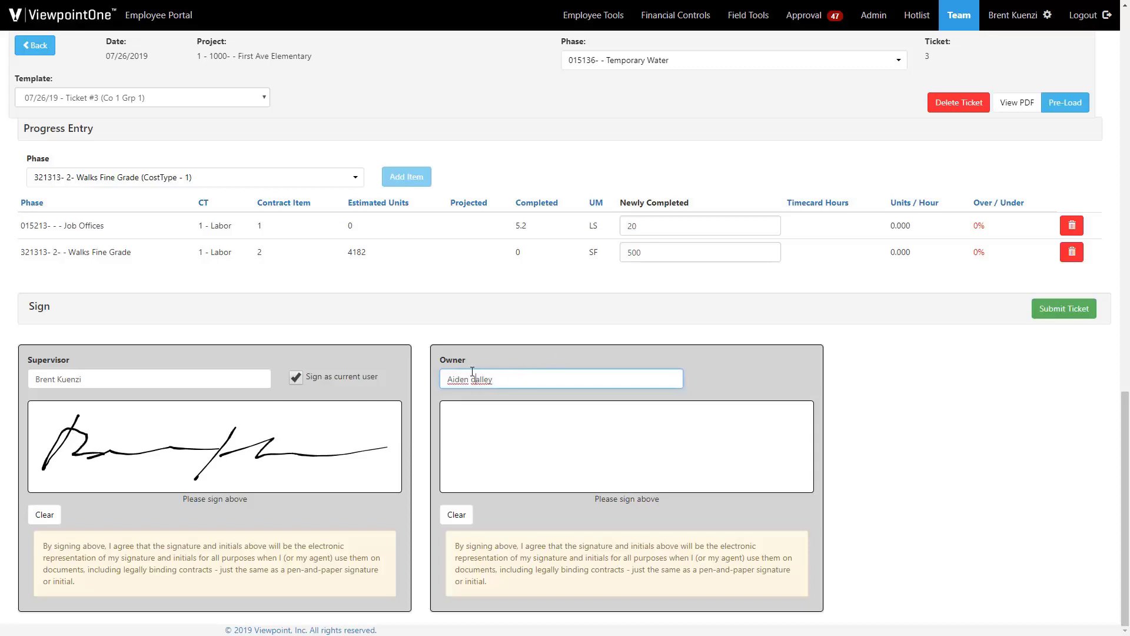
{"action": "mouse_move", "coordinate": [447, 478]}
{"action": "left_mouse_down"}
{"action": "mouse_move", "coordinate": [687, 430]}
{"action": "mouse_move", "coordinate": [803, 461]}
{"action": "left_mouse_up"}
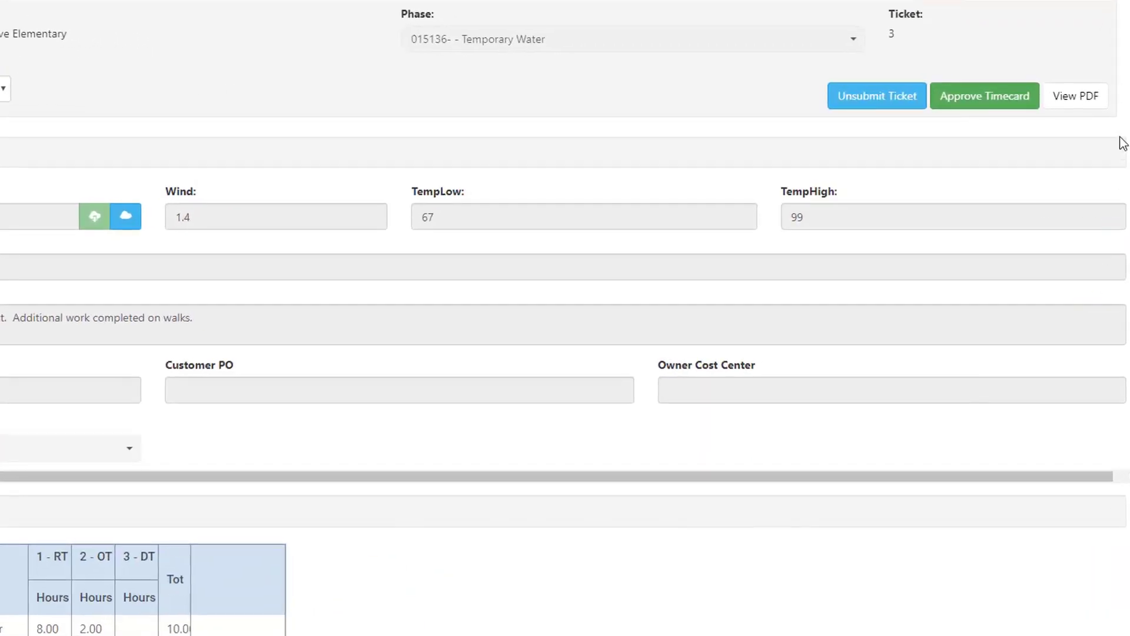
Open the submitted ticket's Daily Project Log with View PDF.
{"action": "left_click", "coordinate": [1104, 109]}
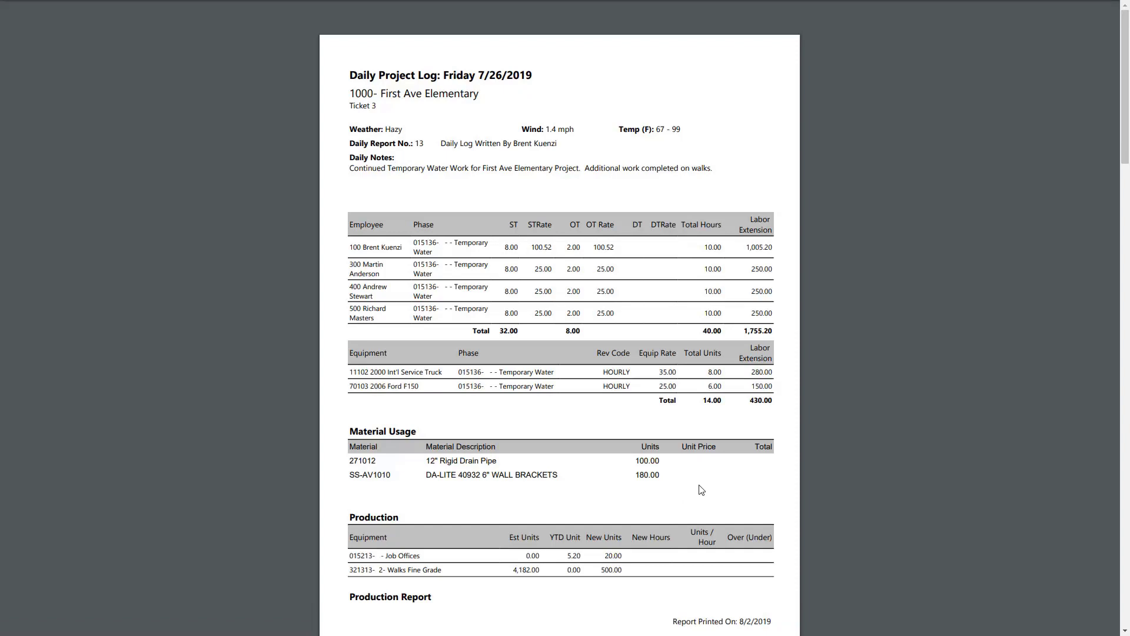
Scroll the PDF report down to the Walks Fine Grade results and both signatures.
{"action": "scroll", "coordinate": [701, 490], "scroll_direction": "down", "scroll_amount": 2}
{"action": "scroll", "coordinate": [700, 490], "scroll_direction": "down", "scroll_amount": 10}
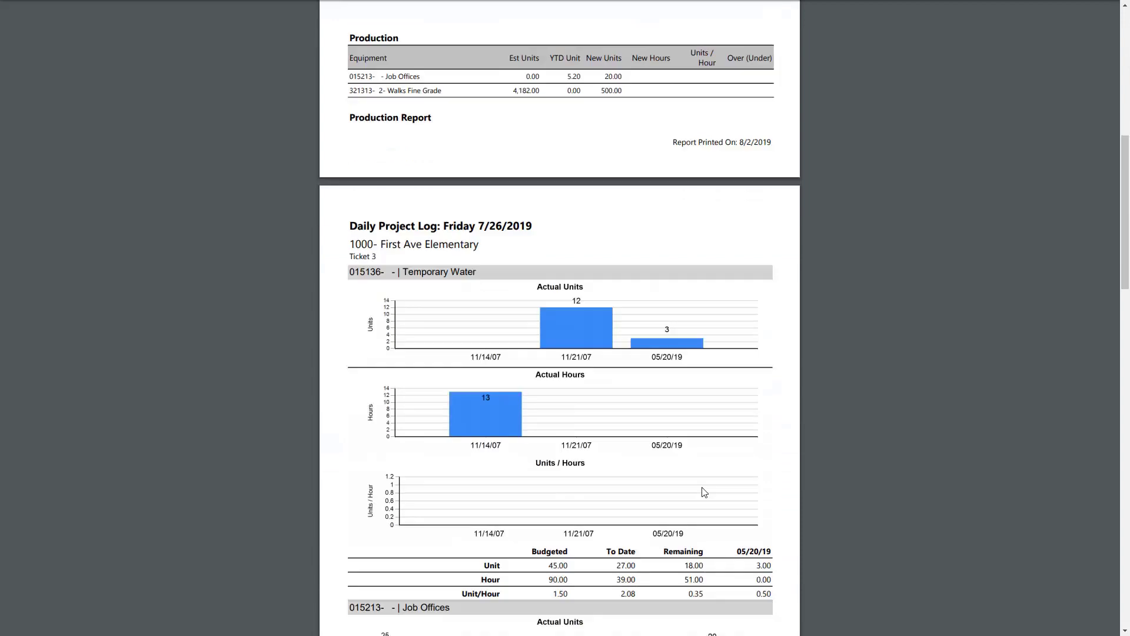
{"action": "scroll", "coordinate": [703, 488], "scroll_direction": "down", "scroll_amount": 7}
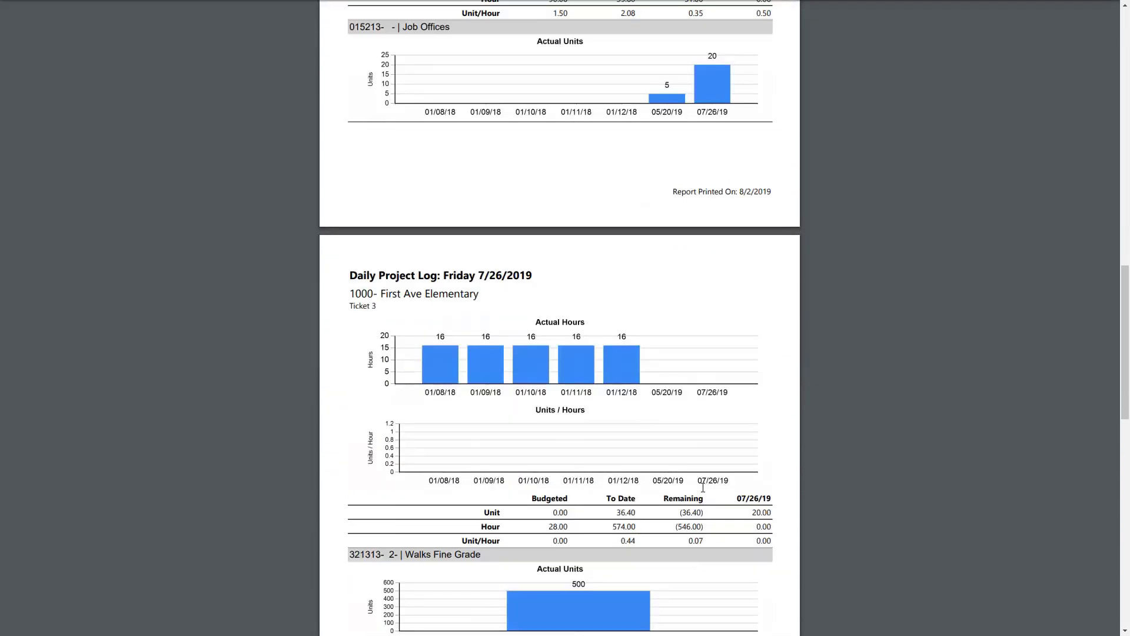
{"action": "scroll", "coordinate": [709, 490], "scroll_direction": "down", "scroll_amount": 5}
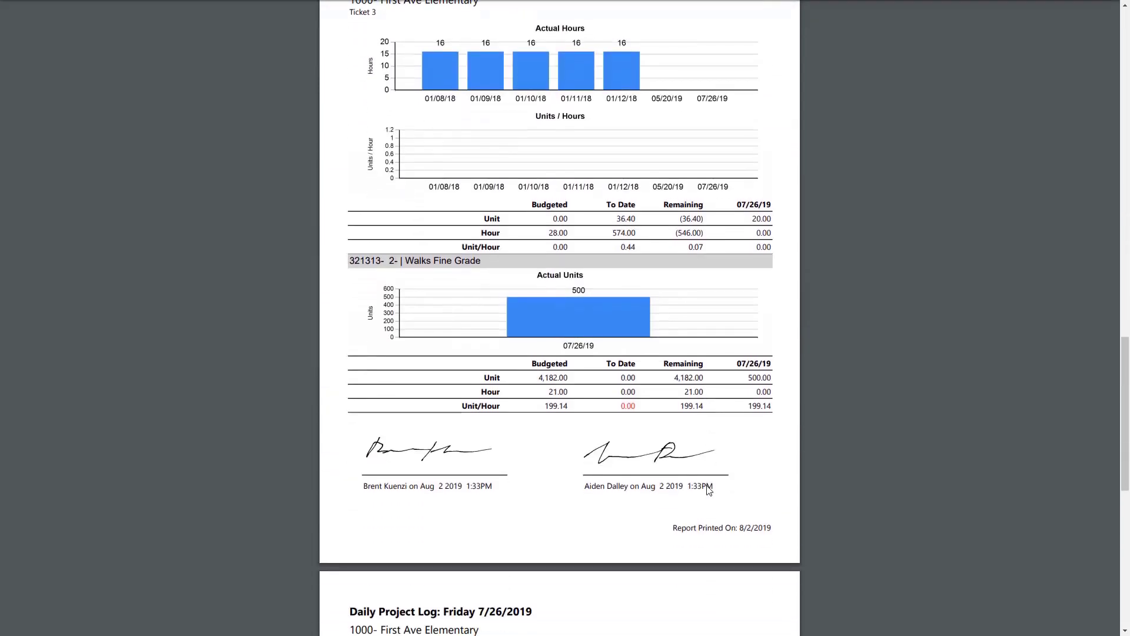